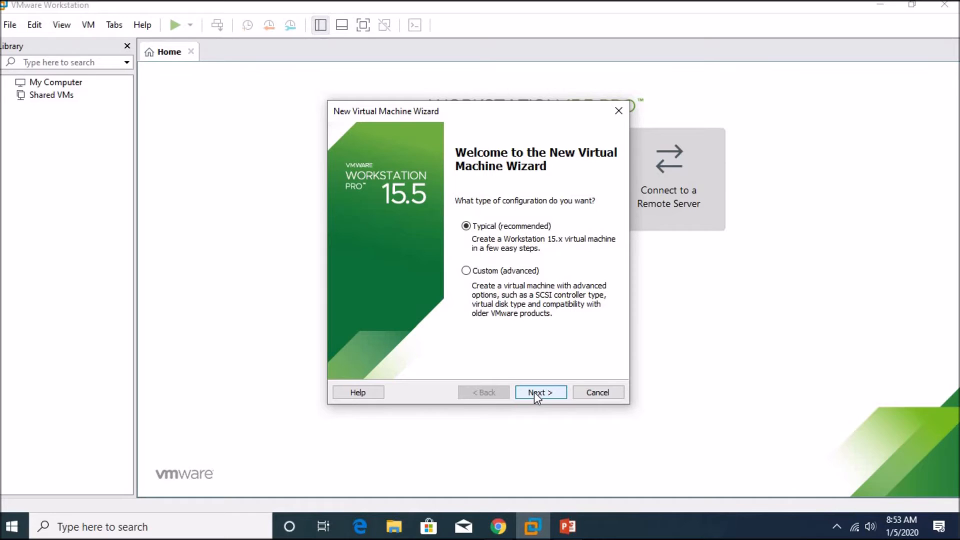
# Step: Use the Typical configuration for the new virtual machine and choose to install the operating system later
pyautogui.click(534, 392)
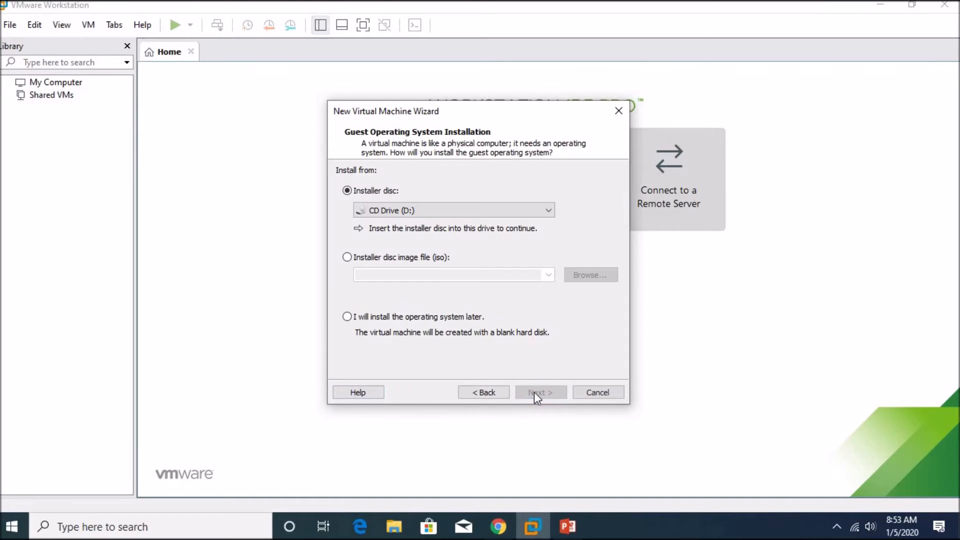
pyautogui.click(365, 318)
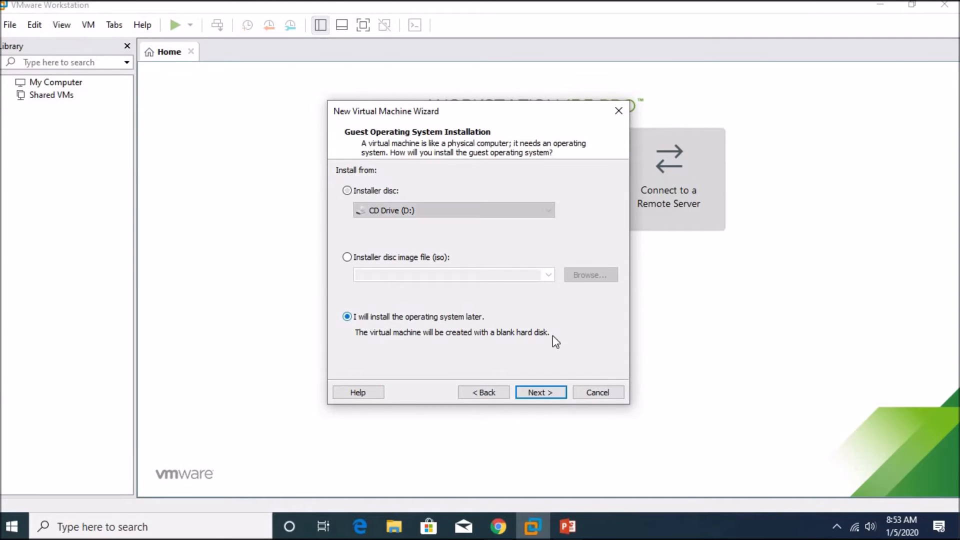
pyautogui.click(541, 393)
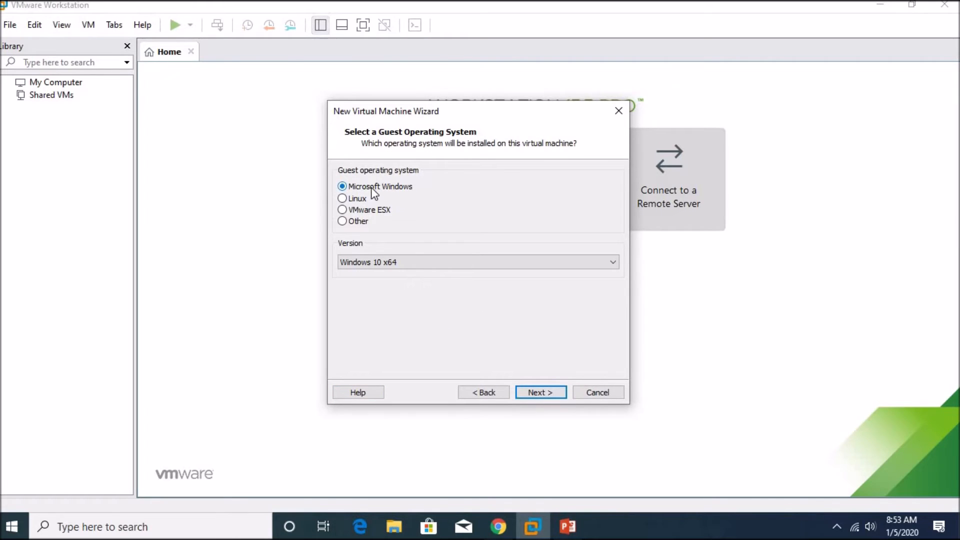
# Step: Set the Microsoft Windows guest operating system version to Windows Server 2016 and continue
pyautogui.click(397, 264)
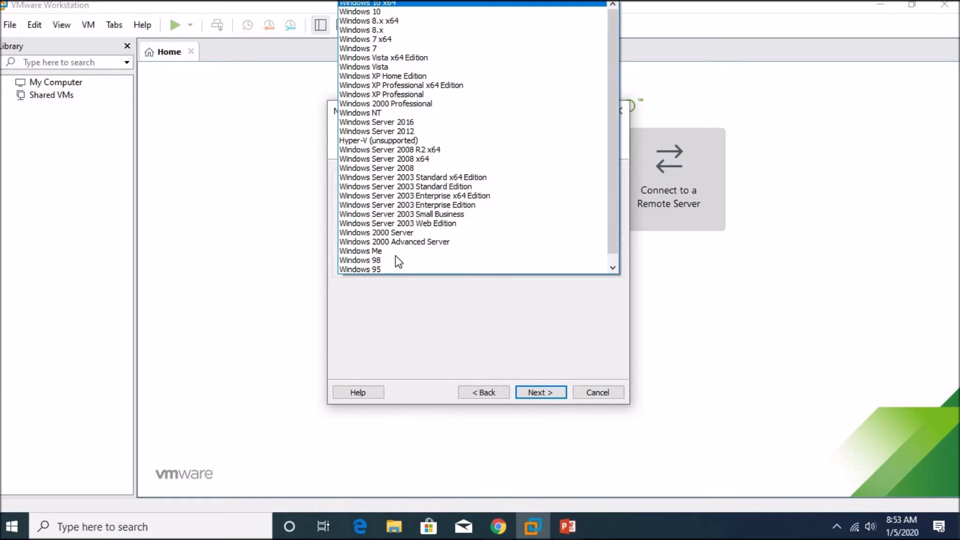
pyautogui.scroll(-1, 456, 184)
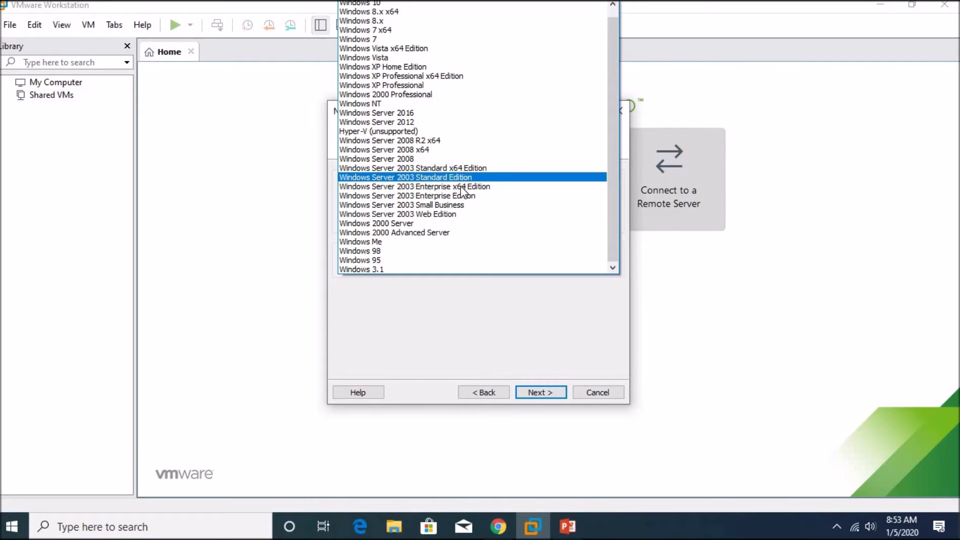
pyautogui.click(446, 111)
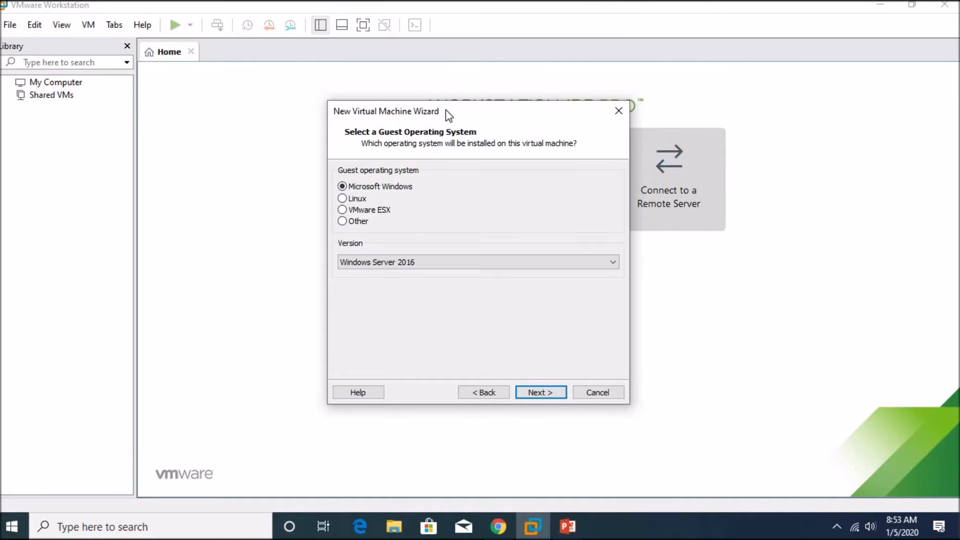
pyautogui.click(540, 392)
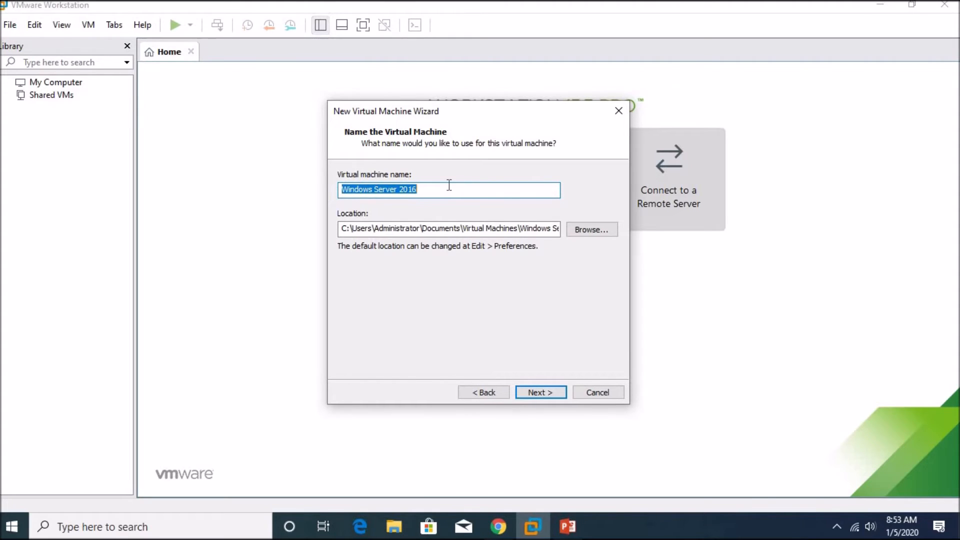
# Step: Name the virtual machine "Test VM", keep the default location, and continue
pyautogui.press('capslock')
pyautogui.write('T')
pyautogui.press('capslock')
pyautogui.write('est')
pyautogui.press('capslock')
pyautogui.write('VM')
pyautogui.press('capslock')
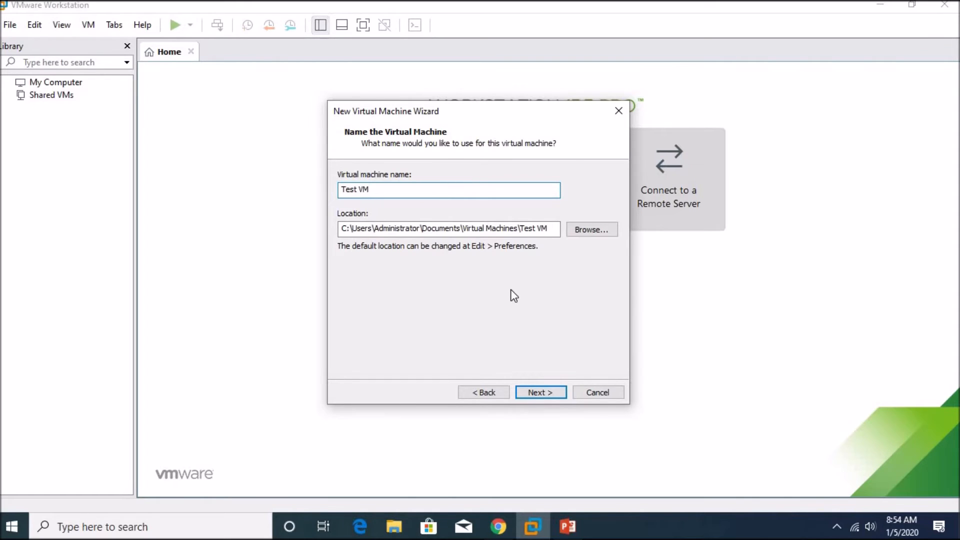
pyautogui.click(545, 393)
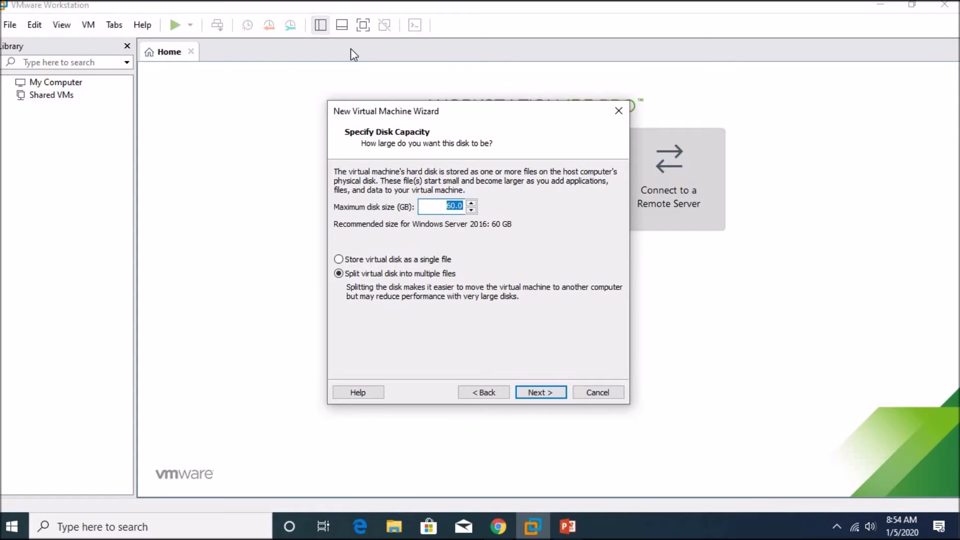
# Step: Set the maximum disk size to 30 GB, split into multiple files, and finish creating the virtual machine
pyautogui.click(447, 205)
pyautogui.moveTo(446, 205); pyautogui.dragTo(468, 205)
pyautogui.moveTo(451, 111); pyautogui.dragTo(424, 69)
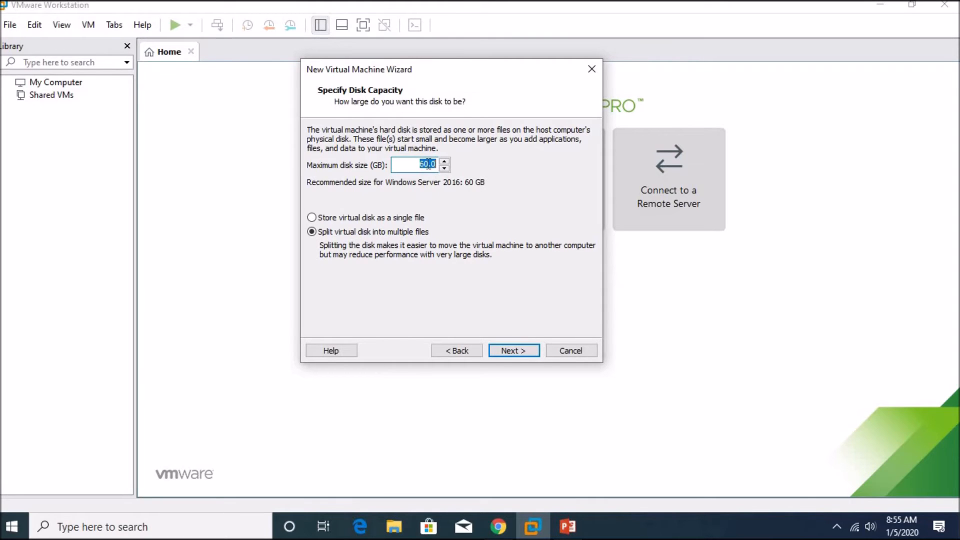
pyautogui.press('BackSpace')
pyautogui.write('30.0')
pyautogui.click(520, 352)
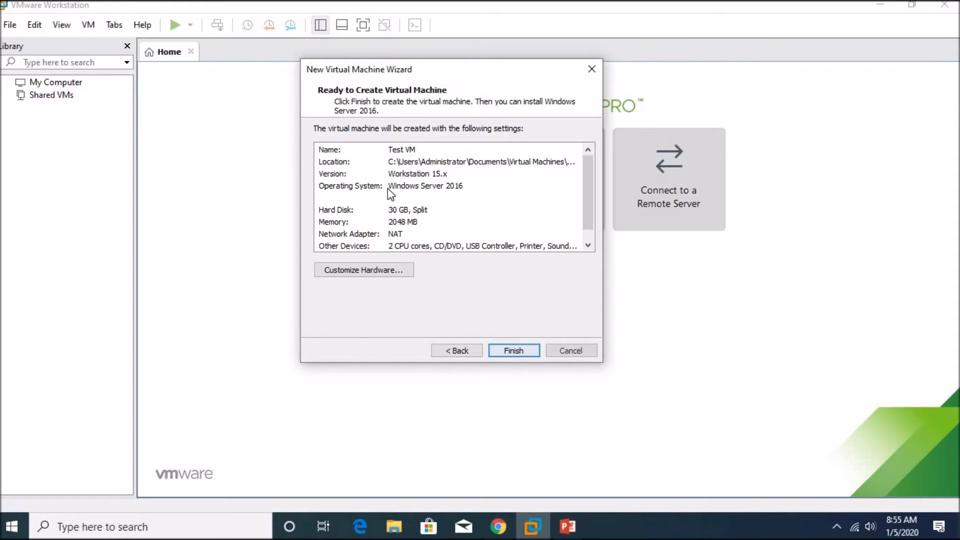
pyautogui.click(517, 352)
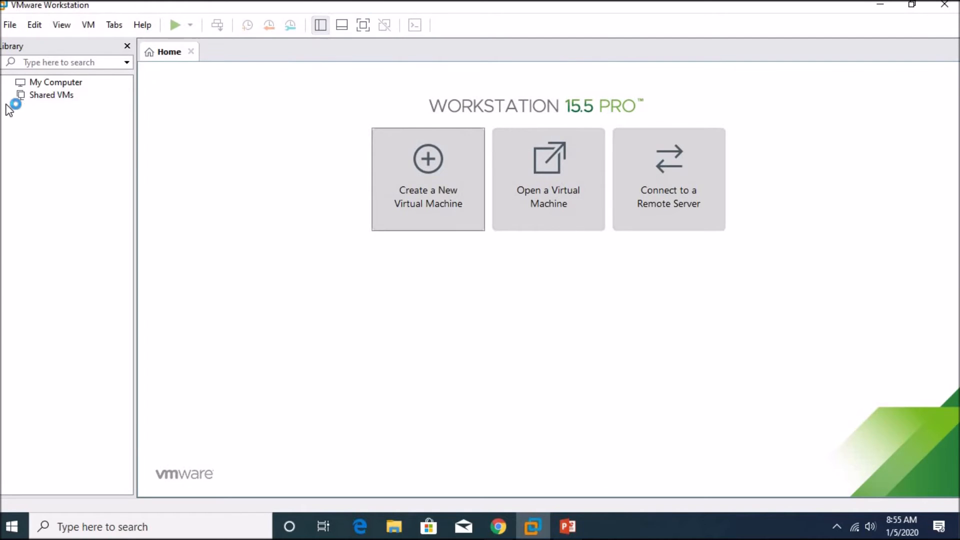
# Step: Open the virtual machine settings of Test VM from the library
pyautogui.click(69, 98)
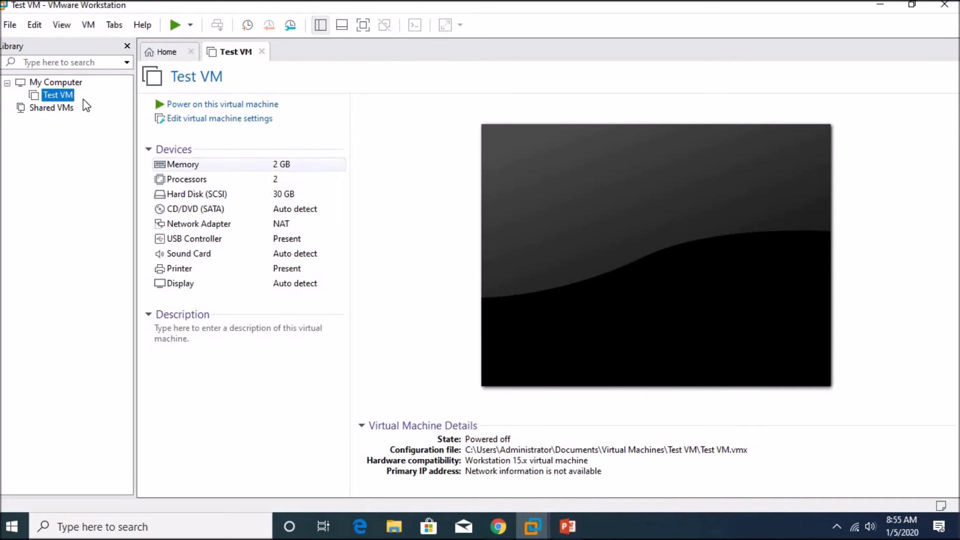
pyautogui.rightClick(57, 98)
pyautogui.click(116, 354)
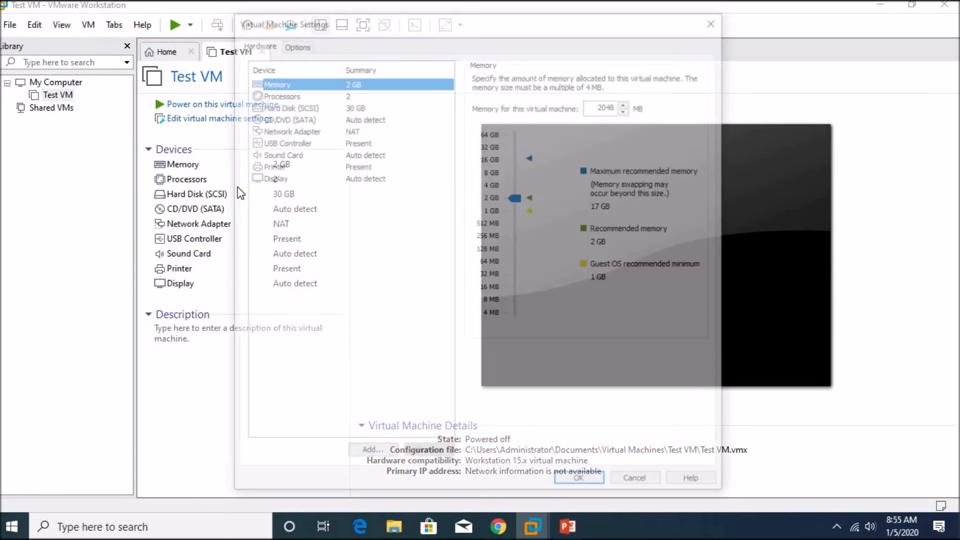
# Step: Examine the processor count options, the cores per processor options and the hard disk details
pyautogui.click(320, 94)
pyautogui.click(616, 80)
pyautogui.click(636, 77)
pyautogui.click(626, 138)
pyautogui.click(637, 95)
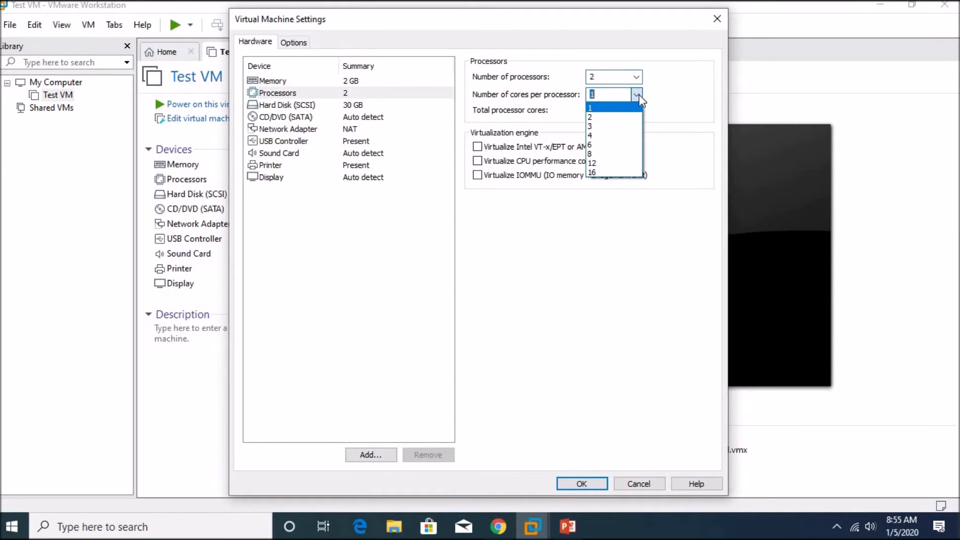
pyautogui.click(603, 190)
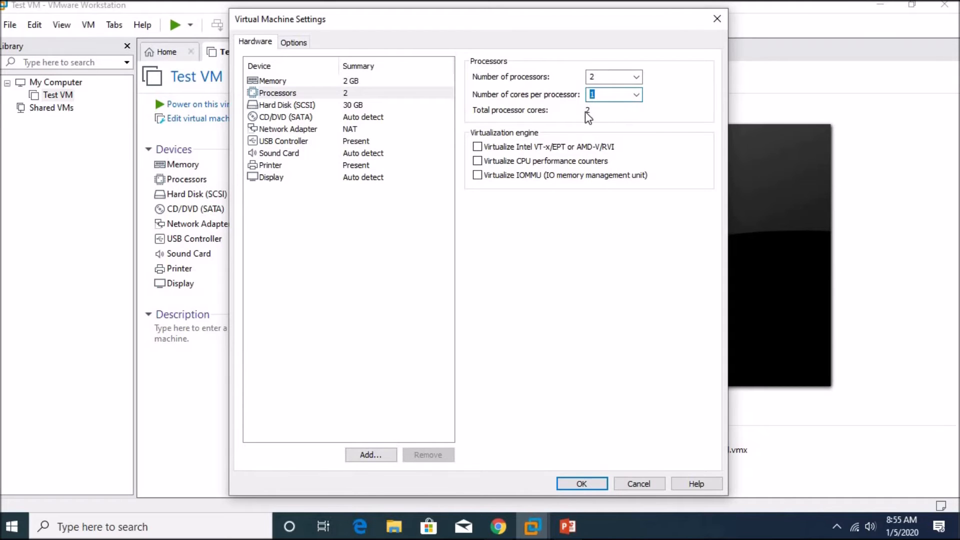
pyautogui.click(289, 106)
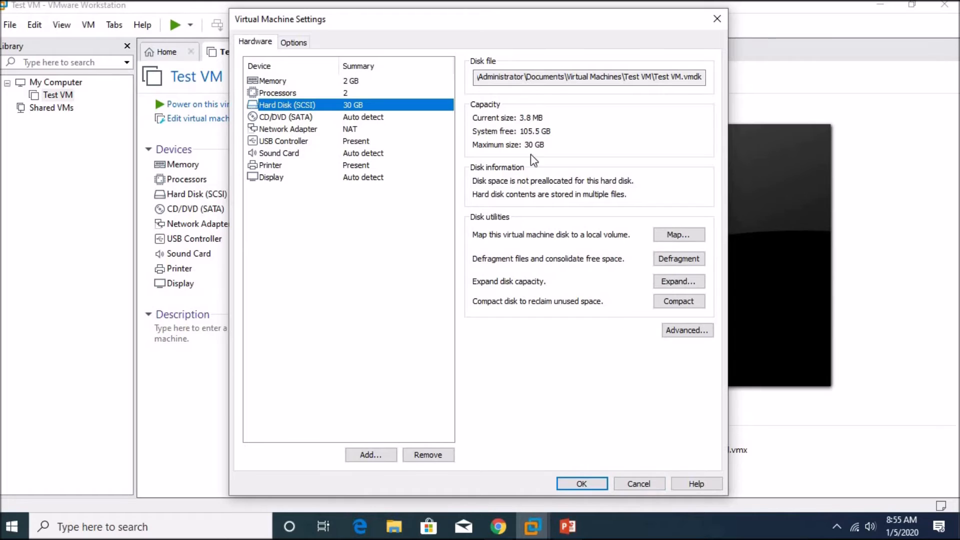
# Step: Set the CD/DVD drive to use the ISO image Windows_Server_2016_Datacenter_EVAL_en-us_14393_refresh from the Downloads folder
pyautogui.click(346, 116)
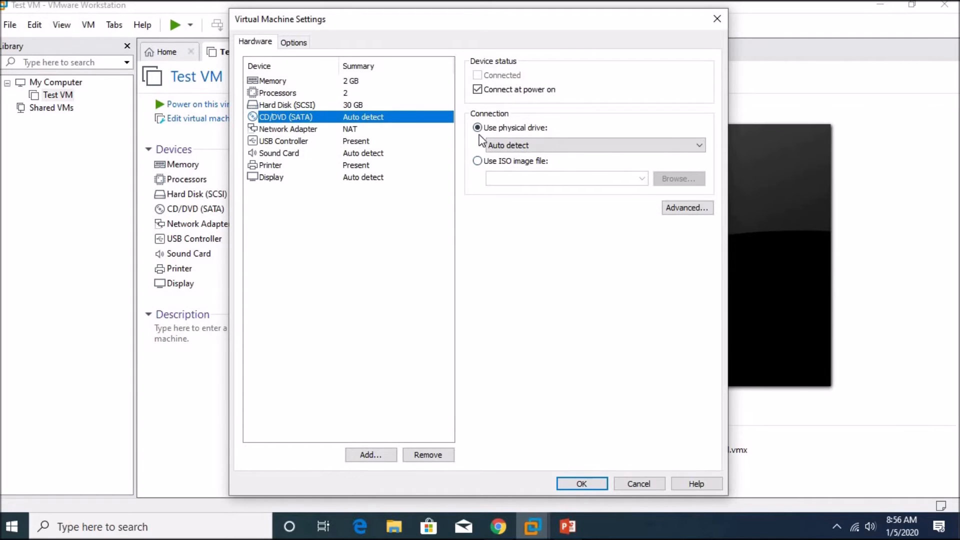
pyautogui.click(478, 161)
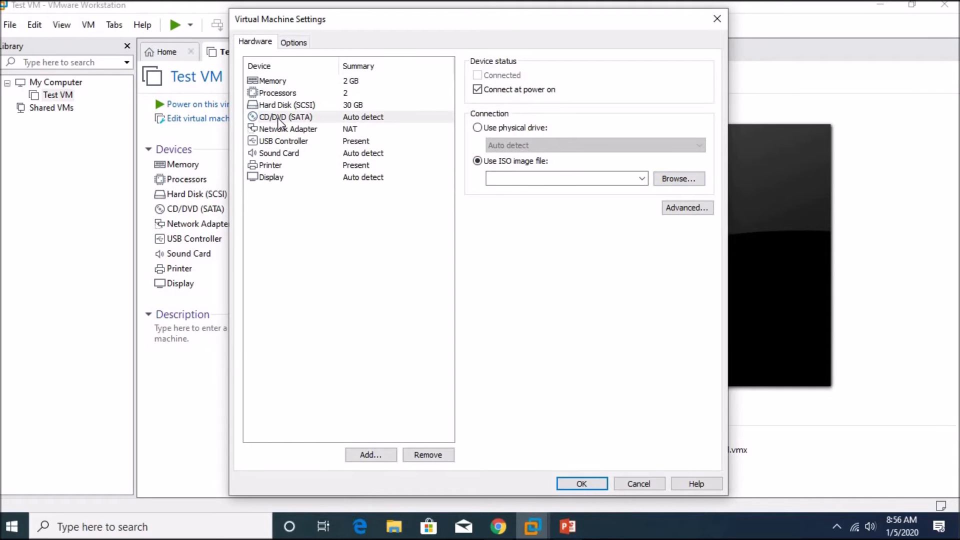
pyautogui.click(675, 178)
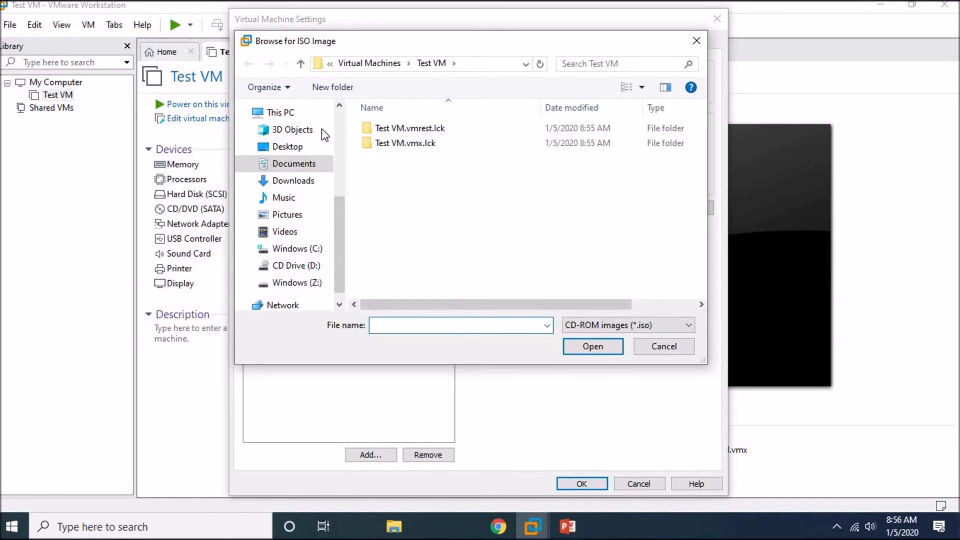
pyautogui.click(294, 182)
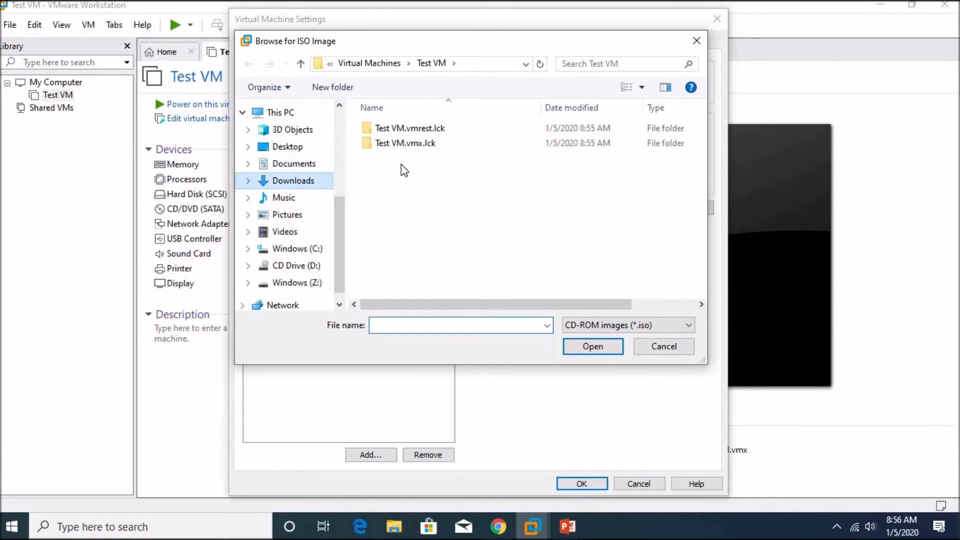
pyautogui.click(428, 202)
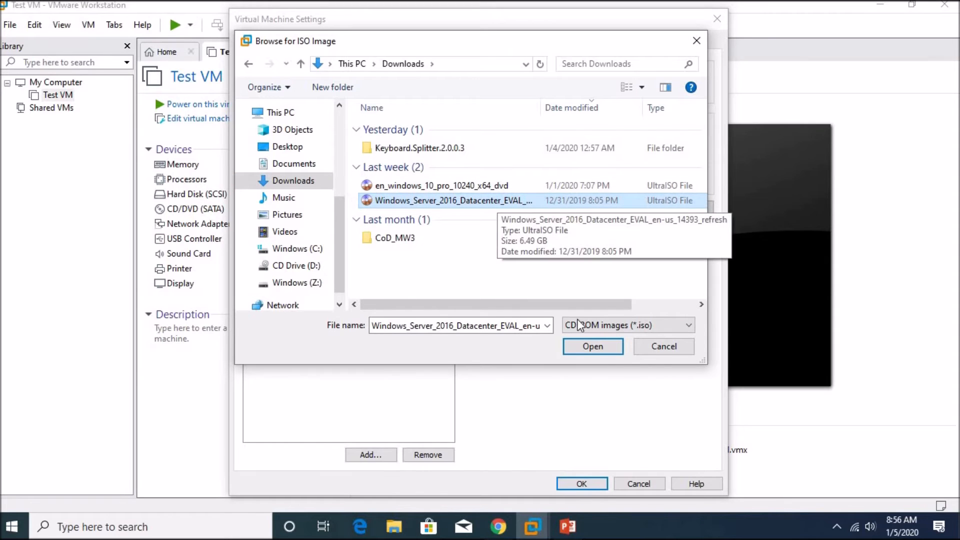
pyautogui.click(590, 347)
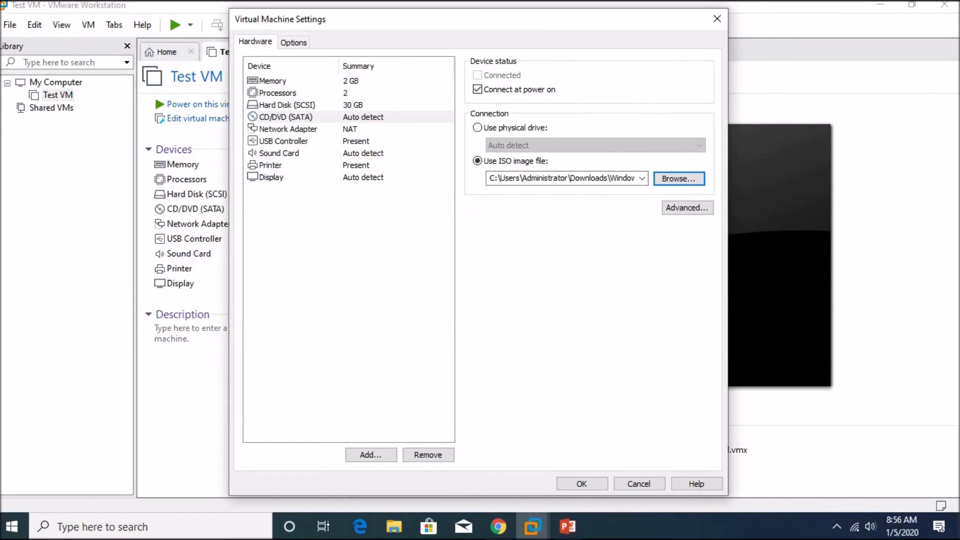
# Step: Review the network adapter's connection types, trying the custom virtual network and returning to NAT
pyautogui.click(296, 130)
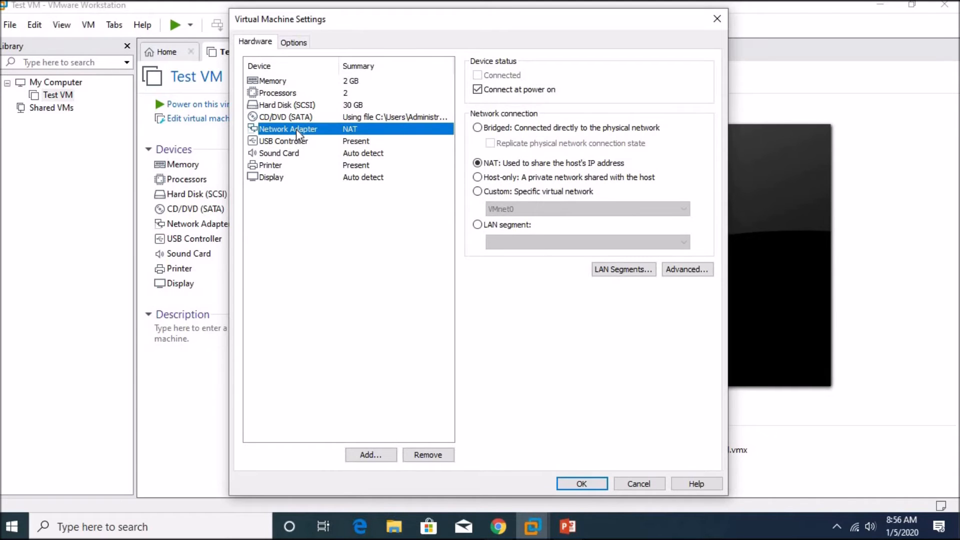
pyautogui.click(509, 167)
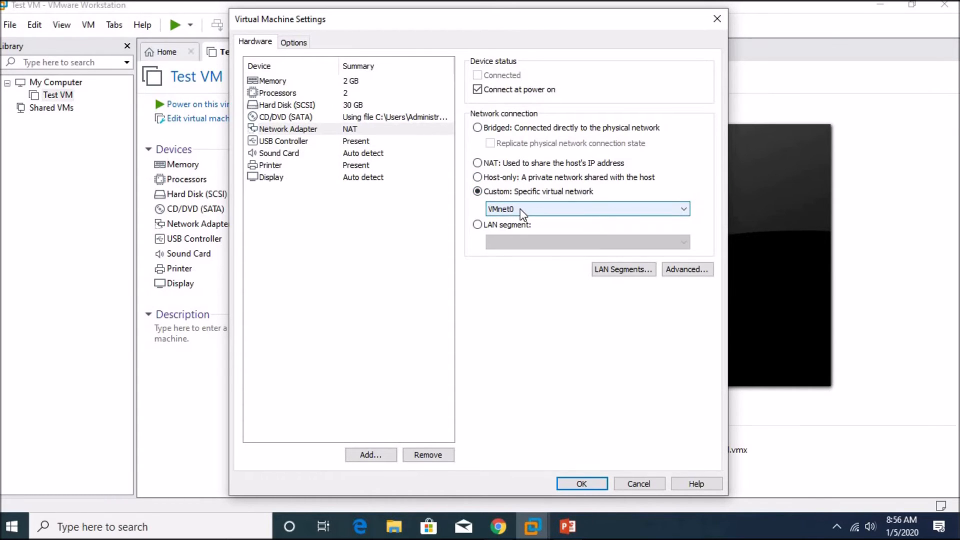
pyautogui.click(513, 165)
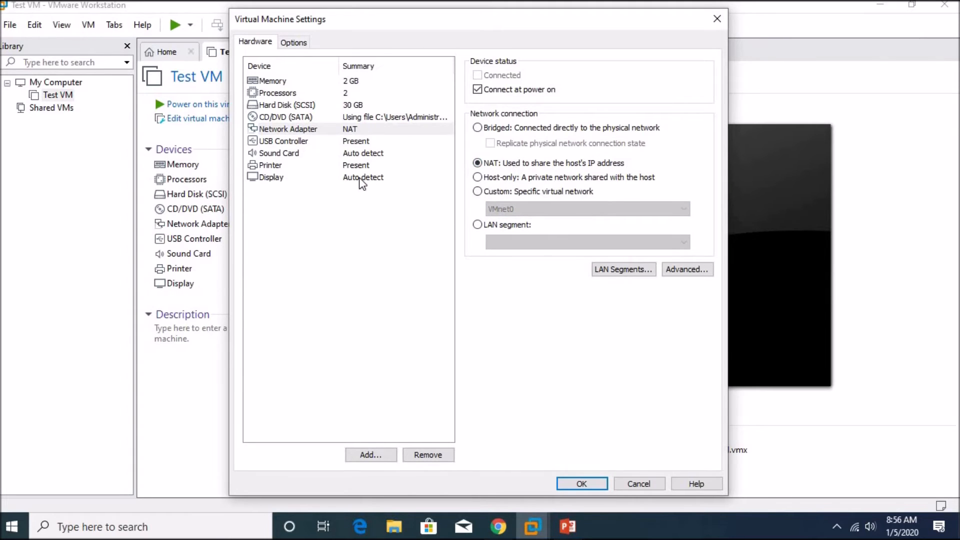
# Step: Review the sound card, printer and display settings, and save the virtual machine settings
pyautogui.click(291, 155)
pyautogui.click(292, 168)
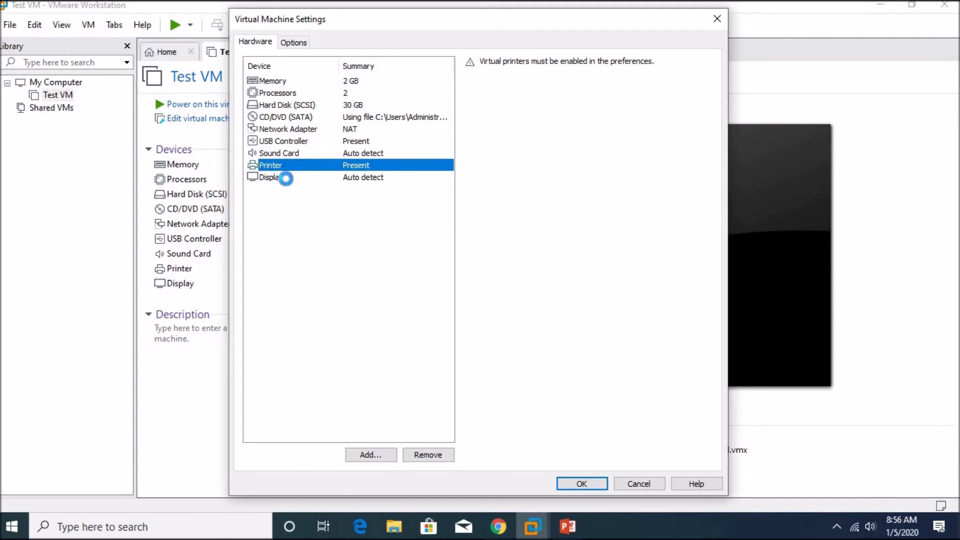
pyautogui.click(288, 179)
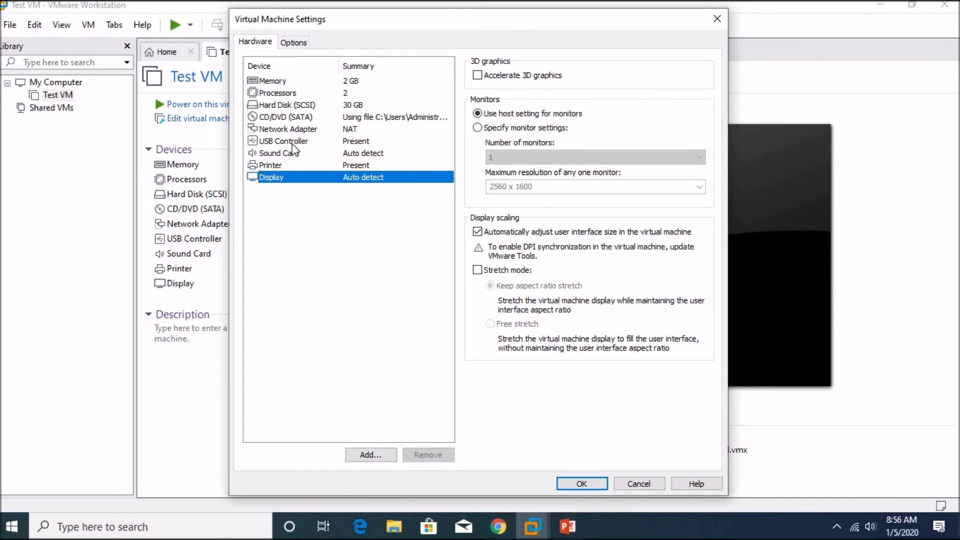
pyautogui.click(588, 483)
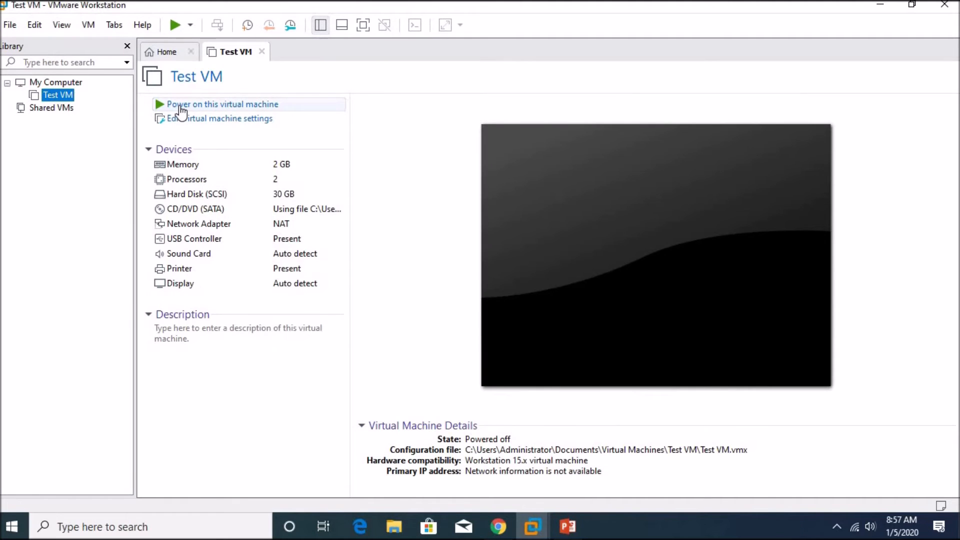
# Step: Power on Test VM and dismiss the operating system installation hint
pyautogui.click(180, 106)
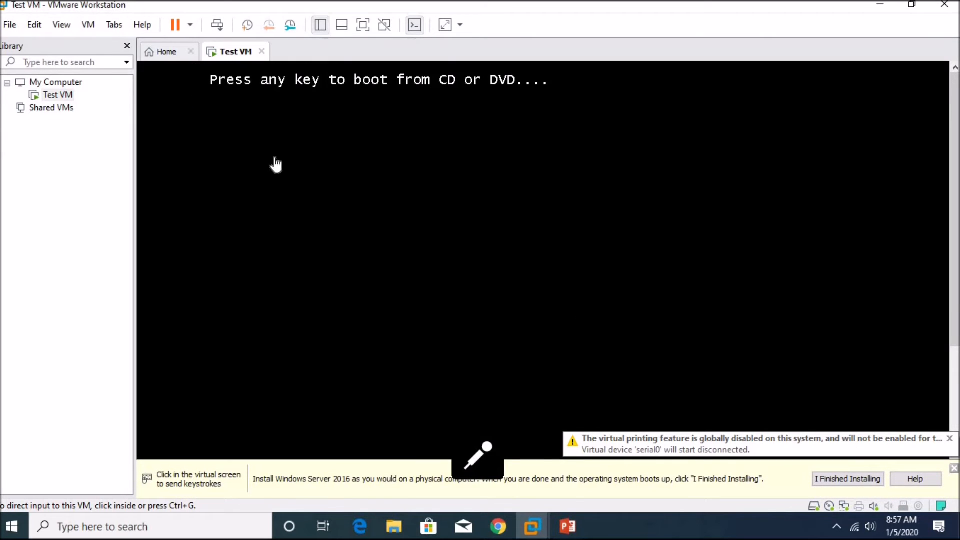
pyautogui.click(953, 469)
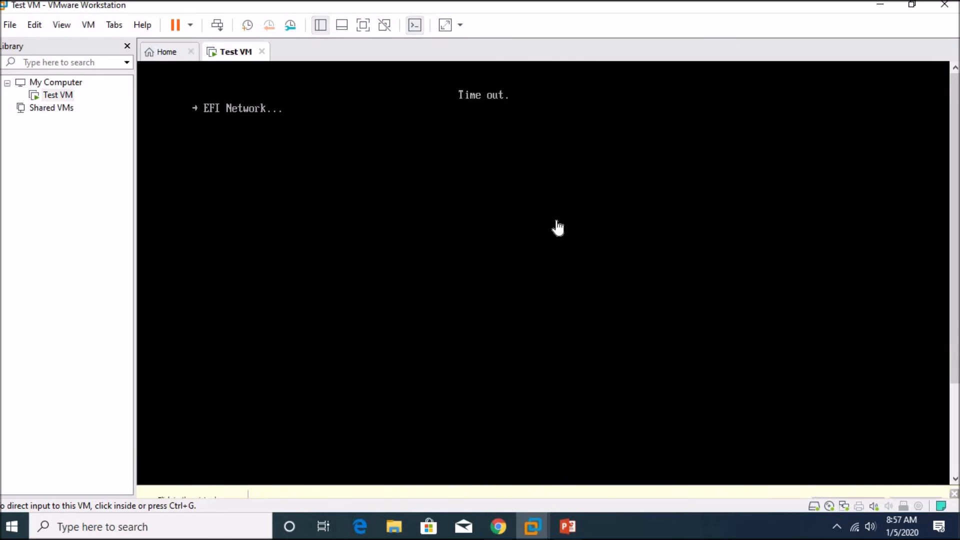
# Step: Restart the guest of Test VM and confirm the restart to reach the CD/DVD boot prompt again
pyautogui.click(65, 96)
pyautogui.rightClick(65, 95)
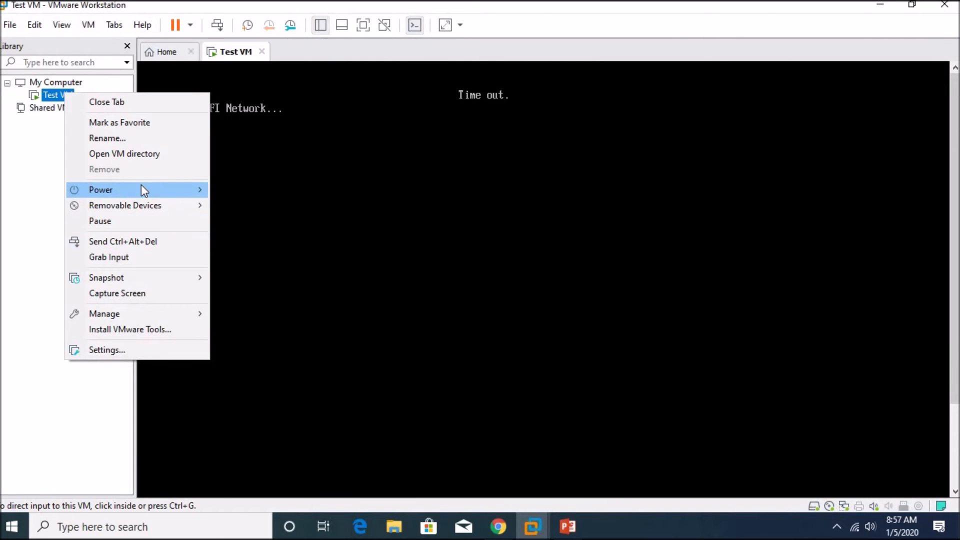
pyautogui.moveTo(144, 189)
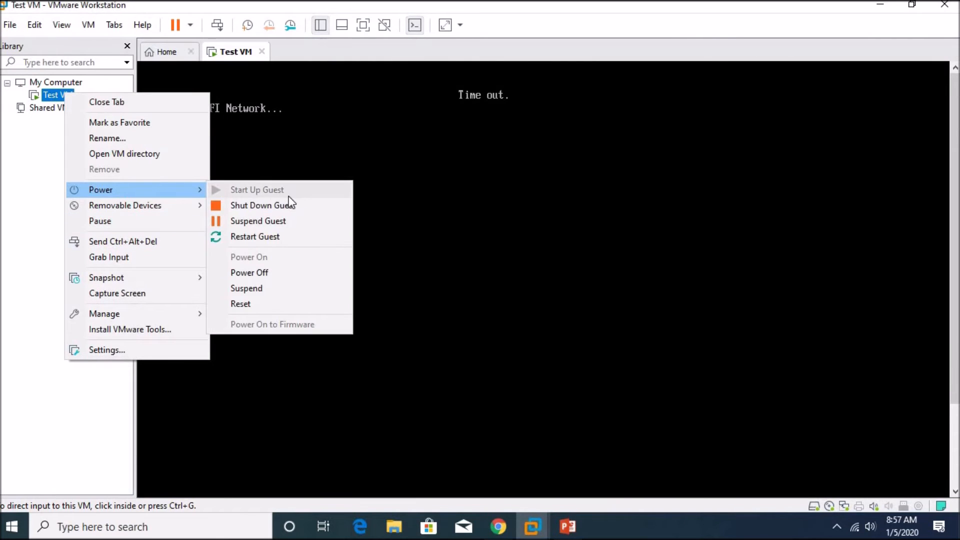
pyautogui.click(298, 234)
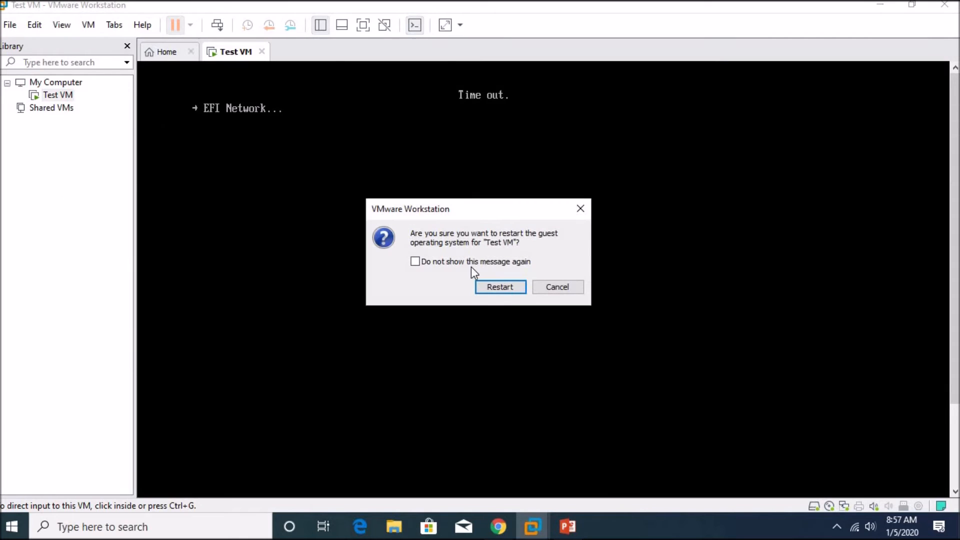
pyautogui.click(506, 290)
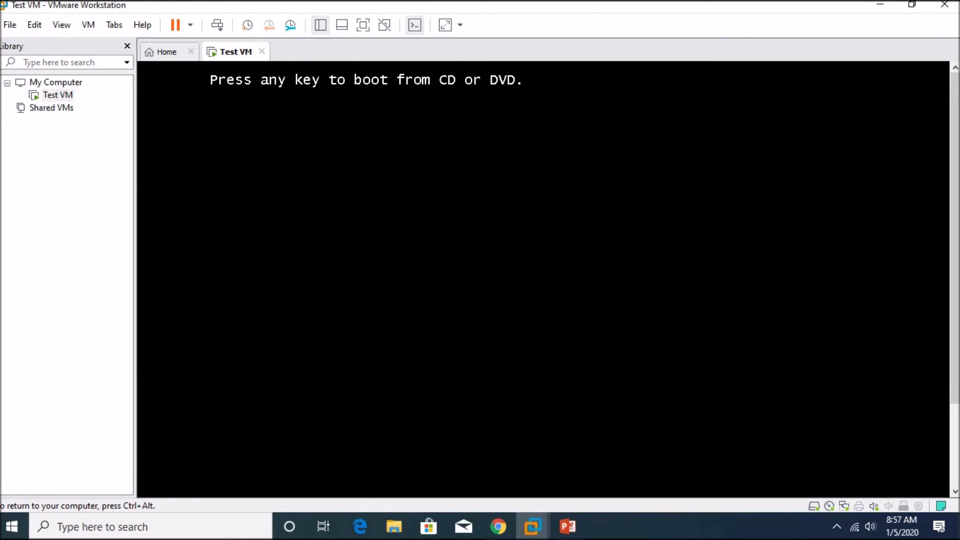
# Step: Boot Test VM from the installation disc and start the Windows Server 2016 installation with English (United States) and the US keyboard
pyautogui.press('Return')
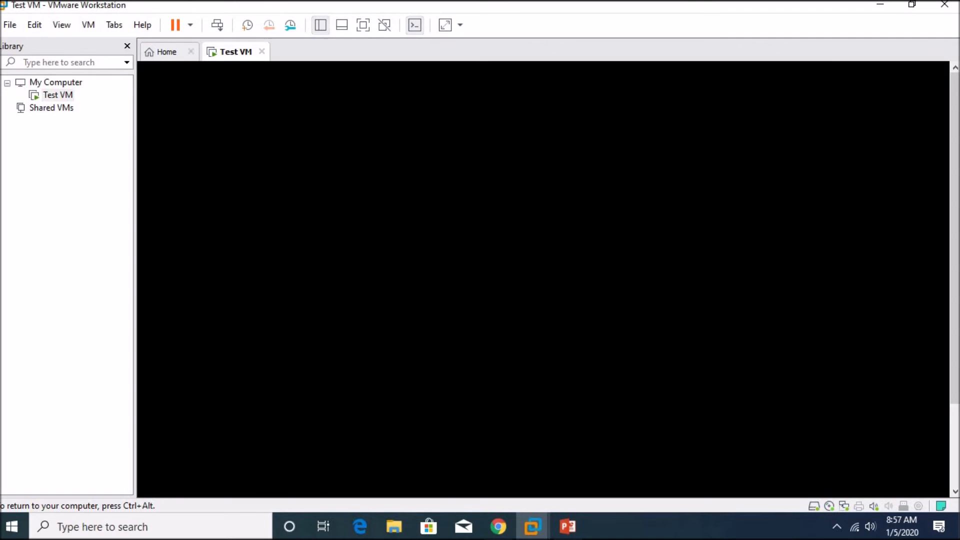
pyautogui.hotkey('ctrl', 'alt')
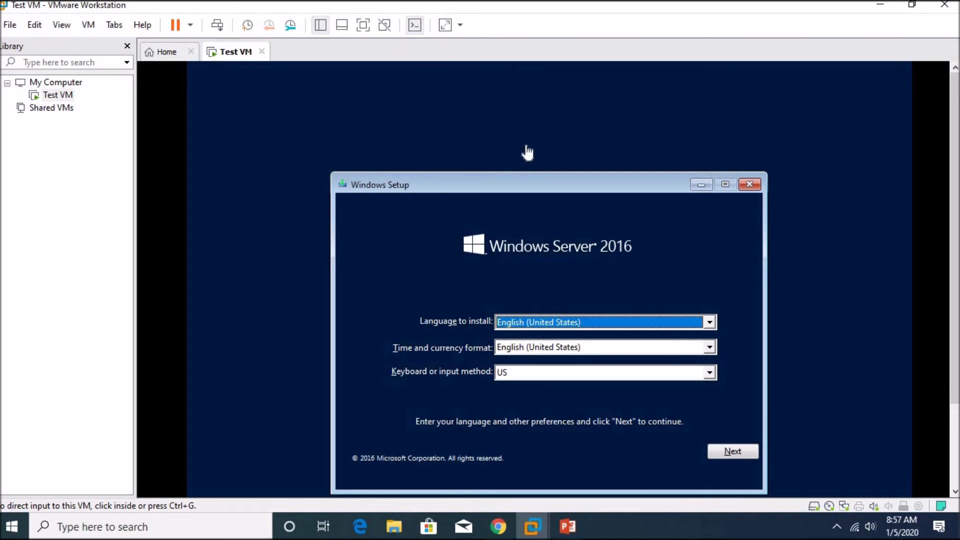
pyautogui.click(483, 187)
pyautogui.moveTo(483, 187); pyautogui.dragTo(460, 118)
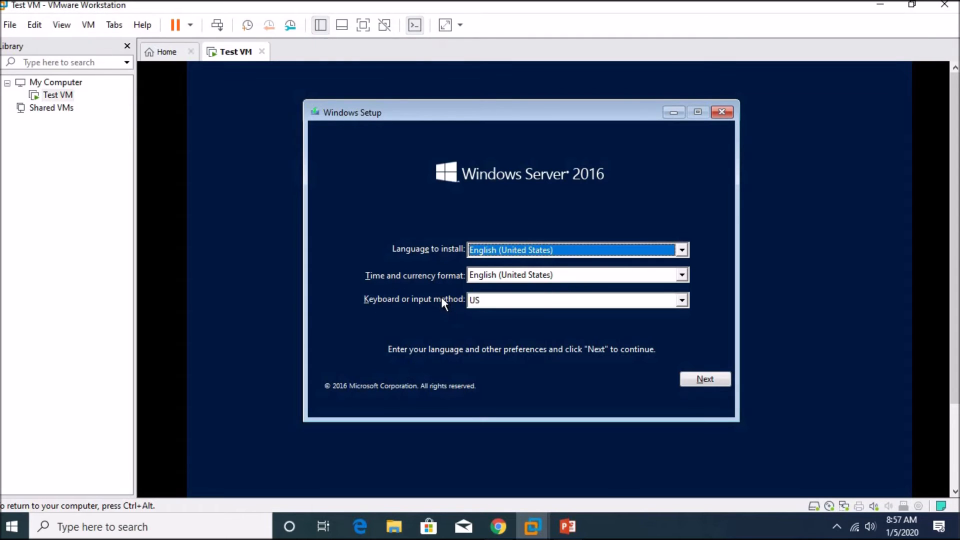
pyautogui.click(712, 378)
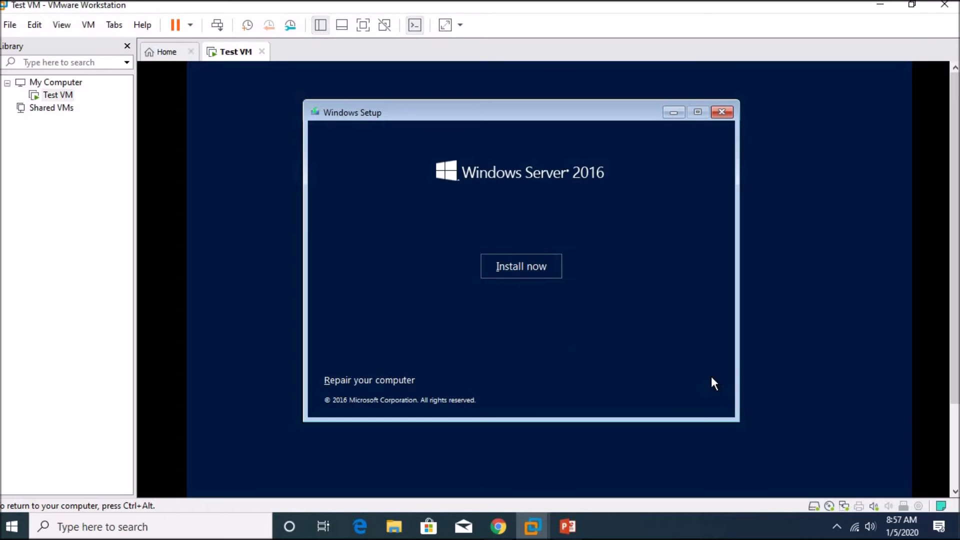
pyautogui.click(523, 270)
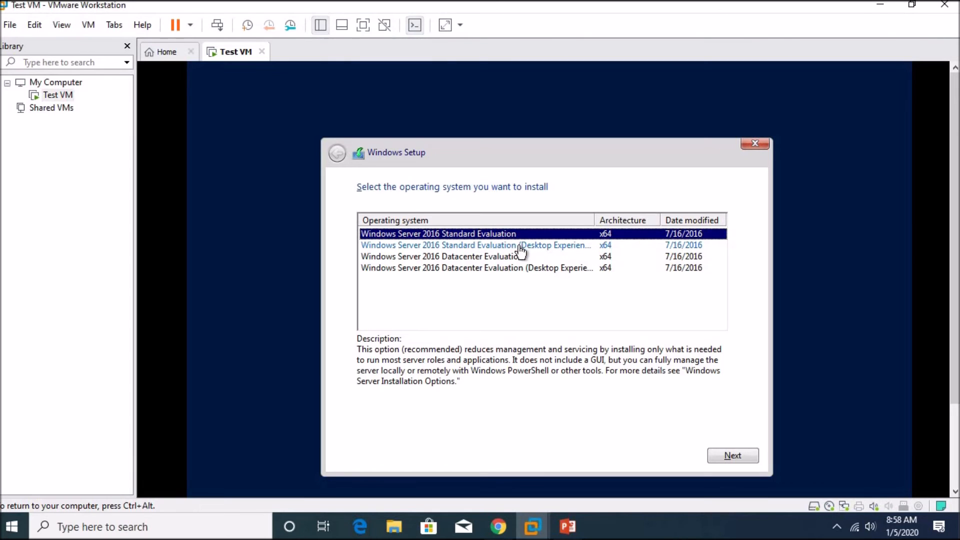
# Step: Compare the edition descriptions and choose Windows Server 2016 Datacenter Evaluation (Desktop Experience) as the operating system to install
pyautogui.moveTo(597, 220); pyautogui.dragTo(611, 220)
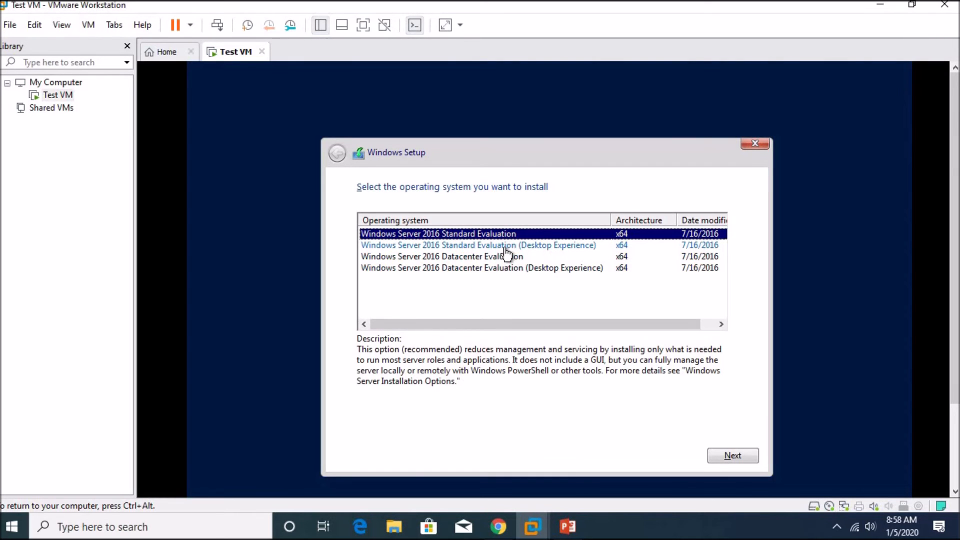
pyautogui.click(499, 269)
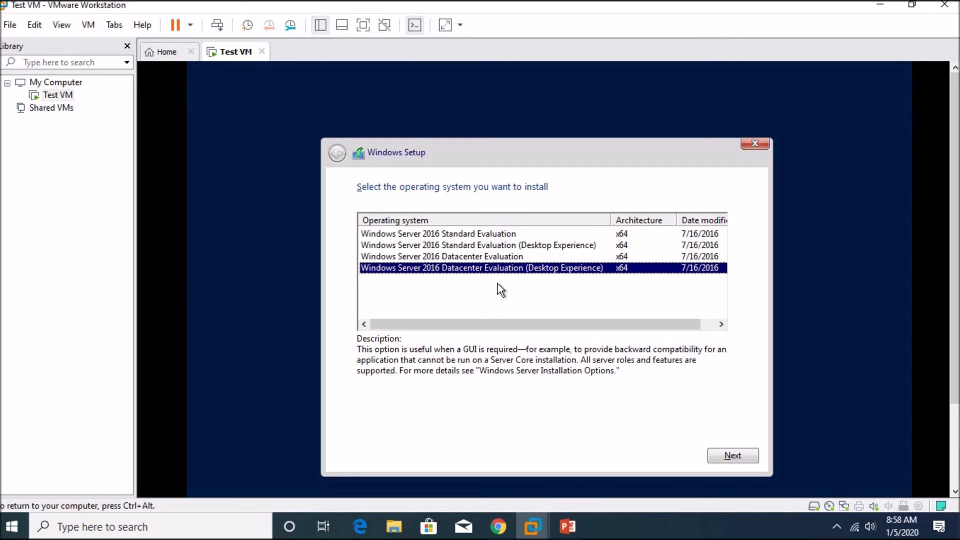
pyautogui.click(484, 258)
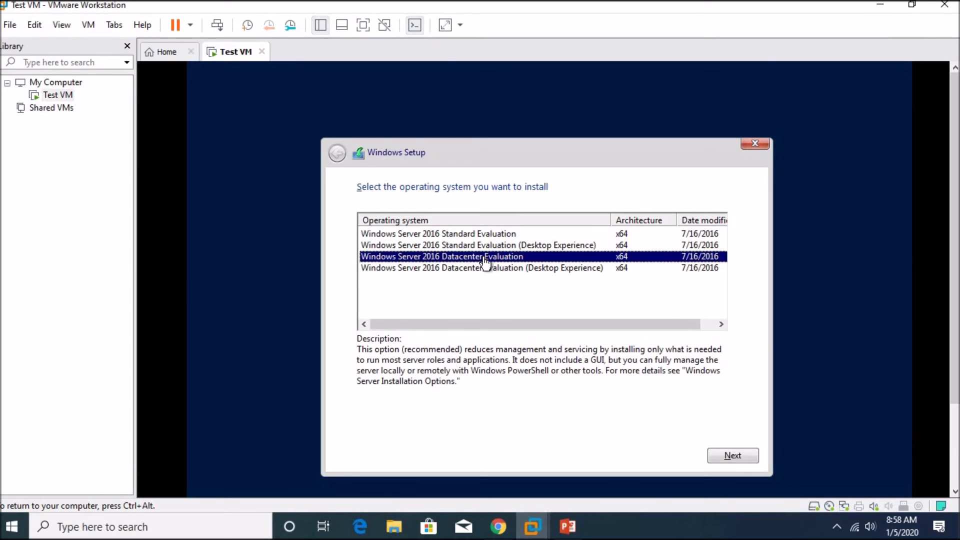
pyautogui.click(483, 238)
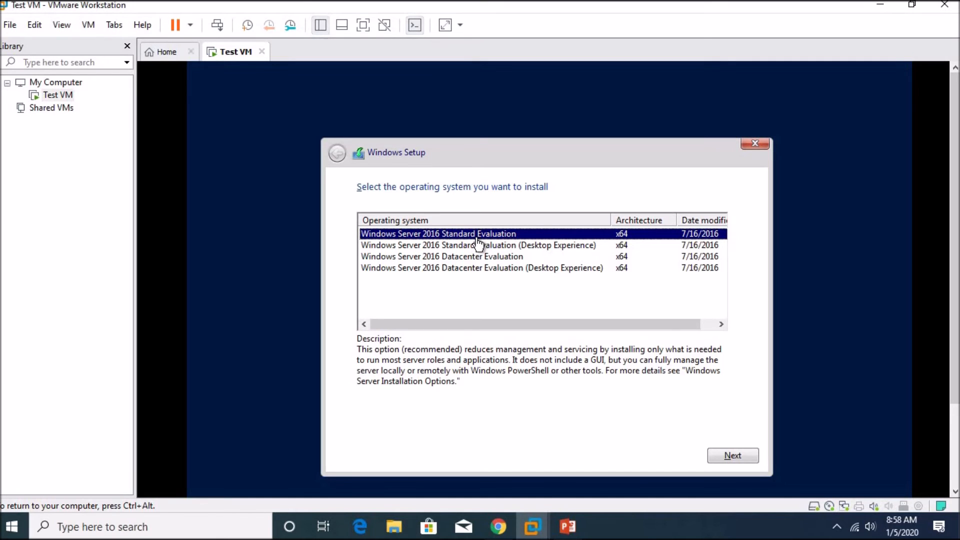
pyautogui.click(495, 270)
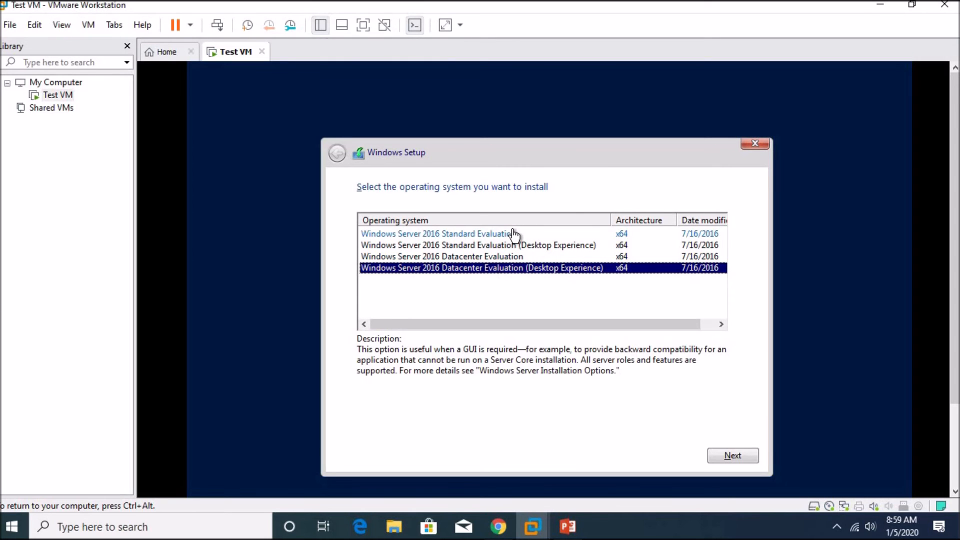
pyautogui.click(515, 233)
pyautogui.click(506, 257)
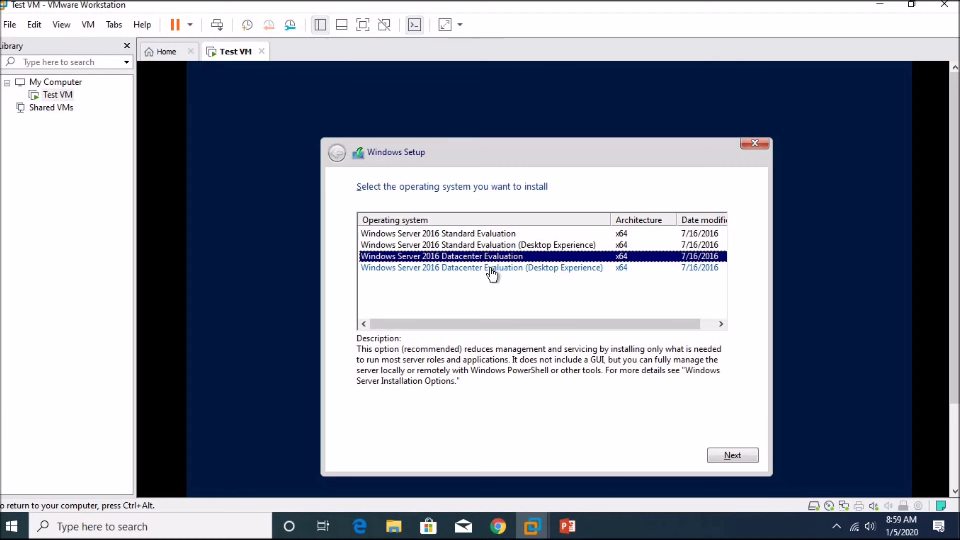
pyautogui.click(491, 269)
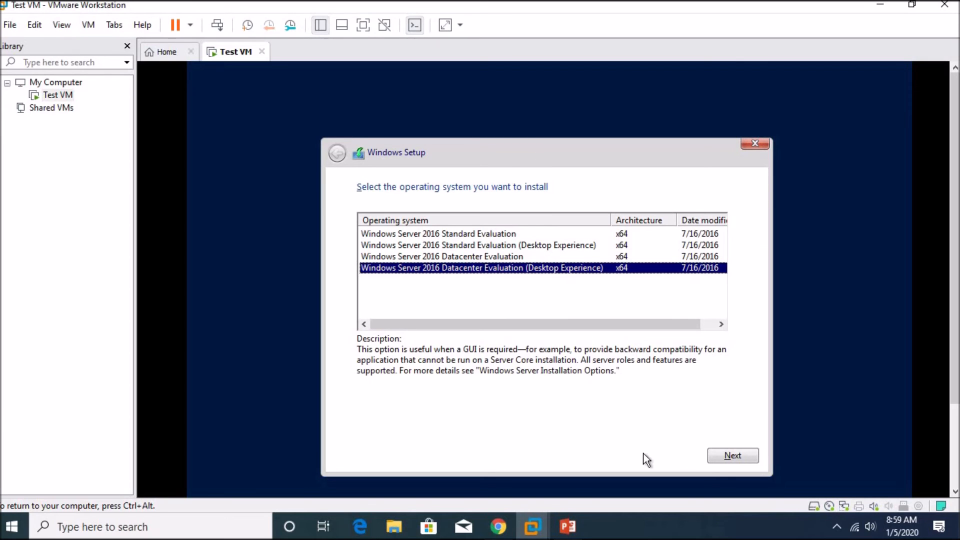
pyautogui.click(721, 459)
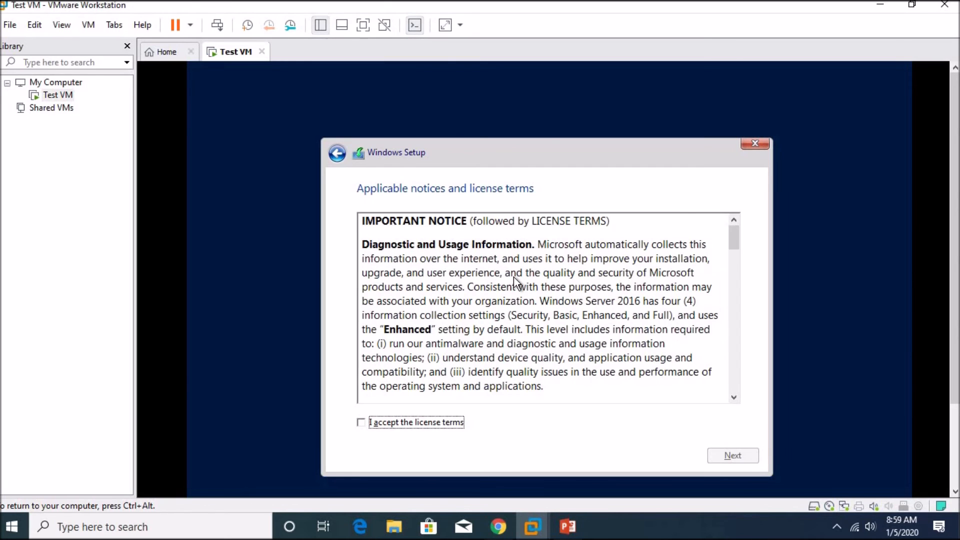
# Step: Accept the license terms in Windows Setup and dismiss the VMware Tools reminder
pyautogui.click(435, 423)
pyautogui.click(725, 459)
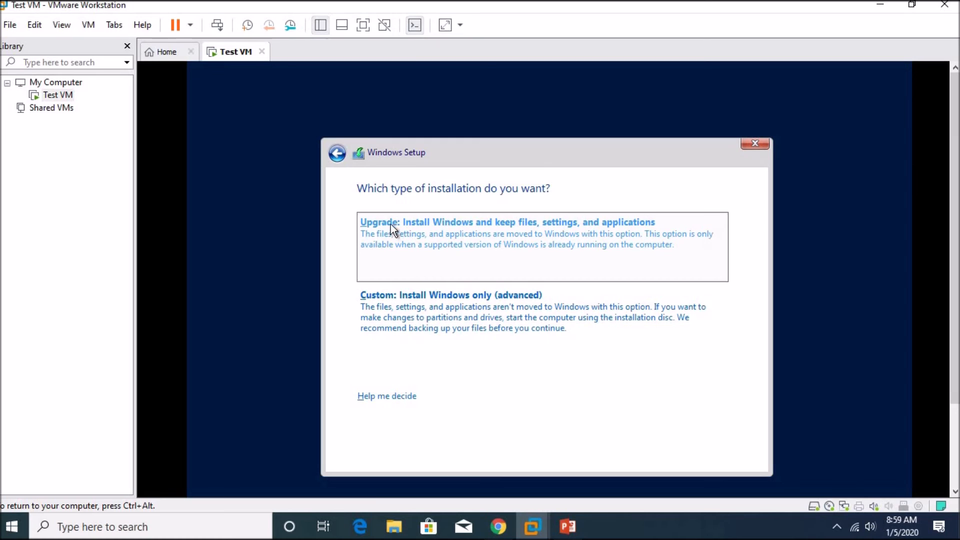
pyautogui.hotkey('ctrl', 'alt')
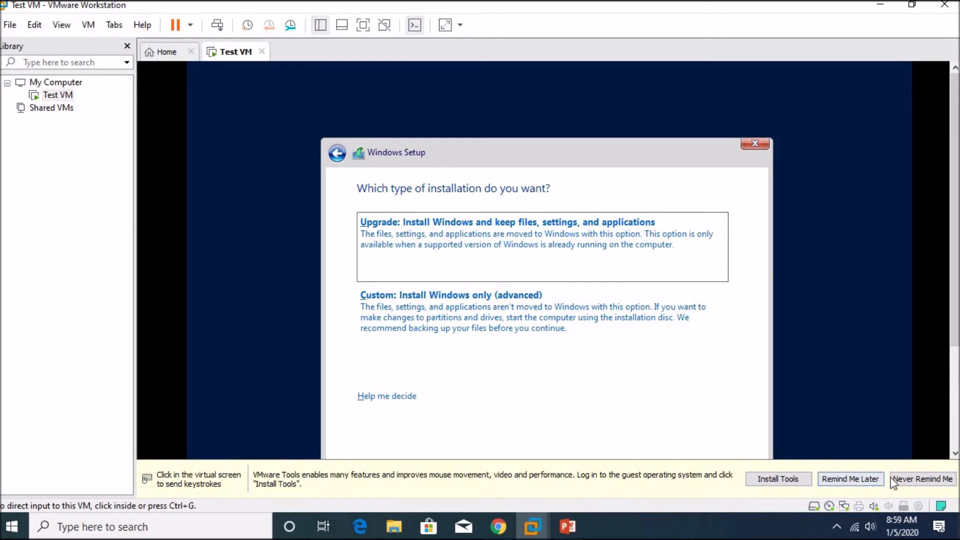
pyautogui.click(895, 440)
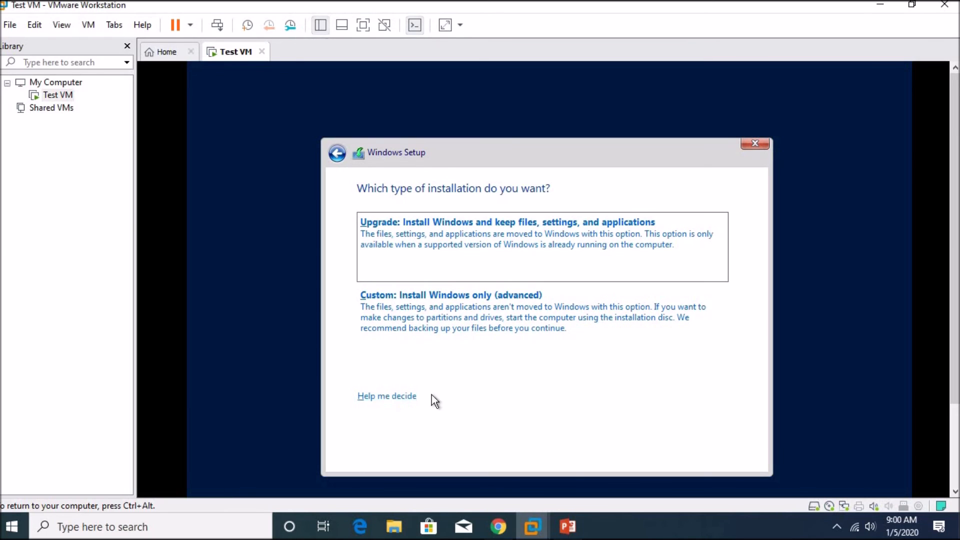
# Step: Choose the Custom: Install Windows only (advanced) installation and install Windows on Drive 0 Unallocated Space
pyautogui.click(435, 317)
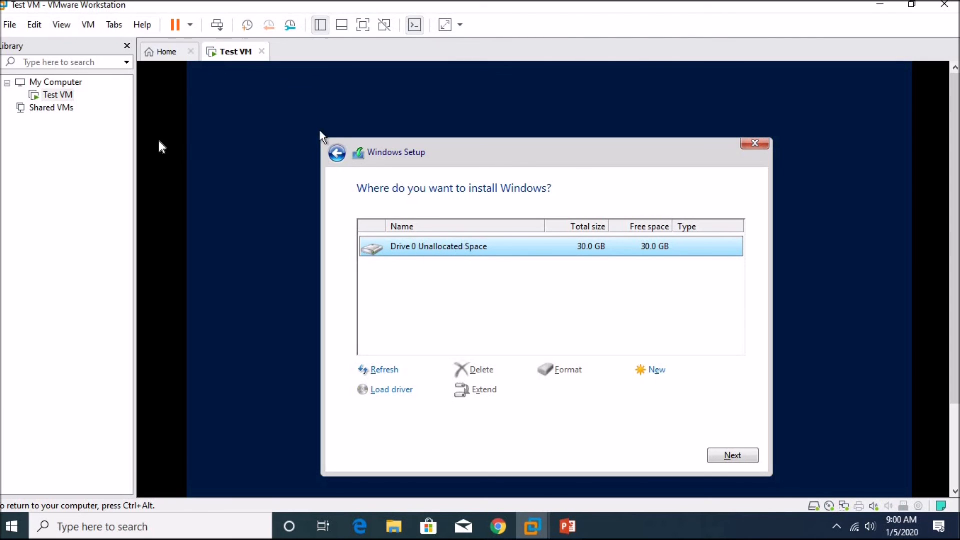
pyautogui.click(184, 155)
pyautogui.click(724, 456)
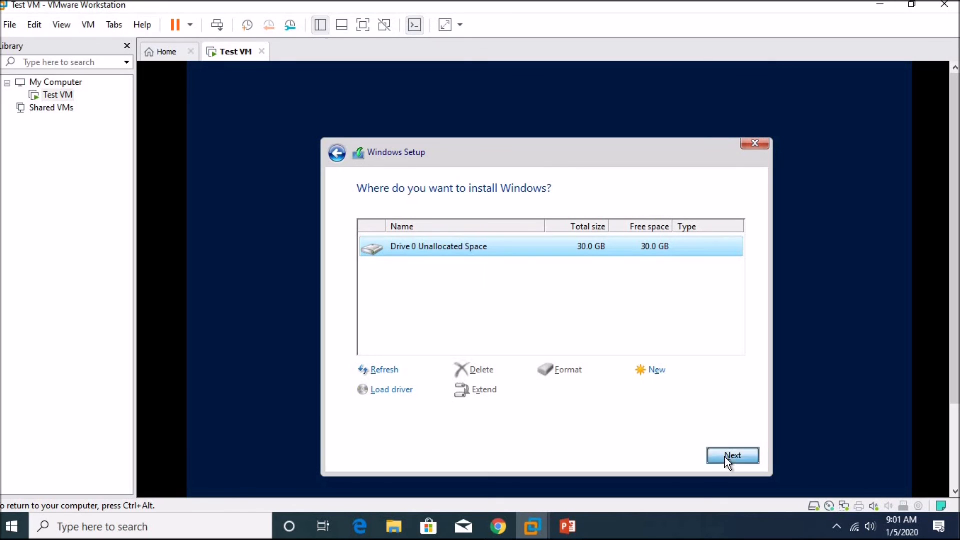